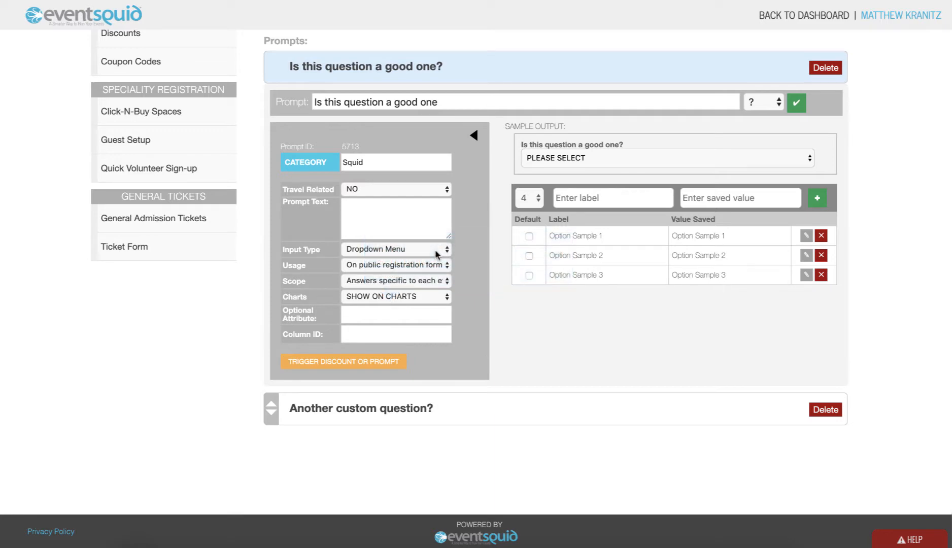
- Set the input type of the prompt "Is this question a good one" to Radio Button and rename its first option Yes
left_click(436, 251)
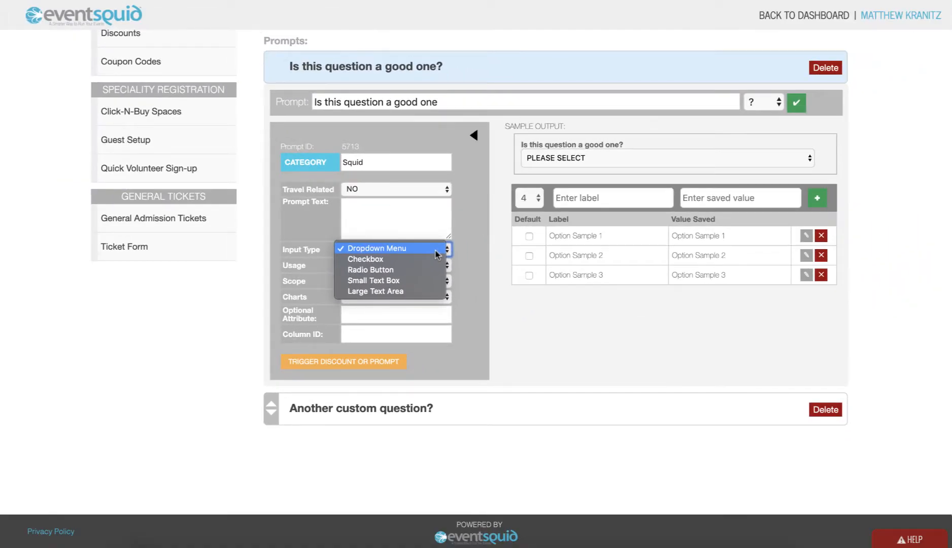
left_click(434, 269)
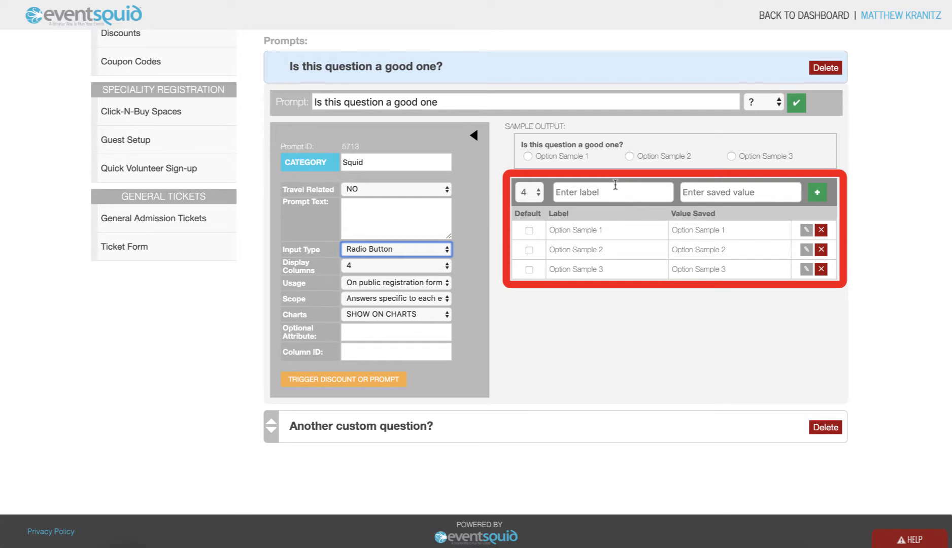
left_click(807, 232)
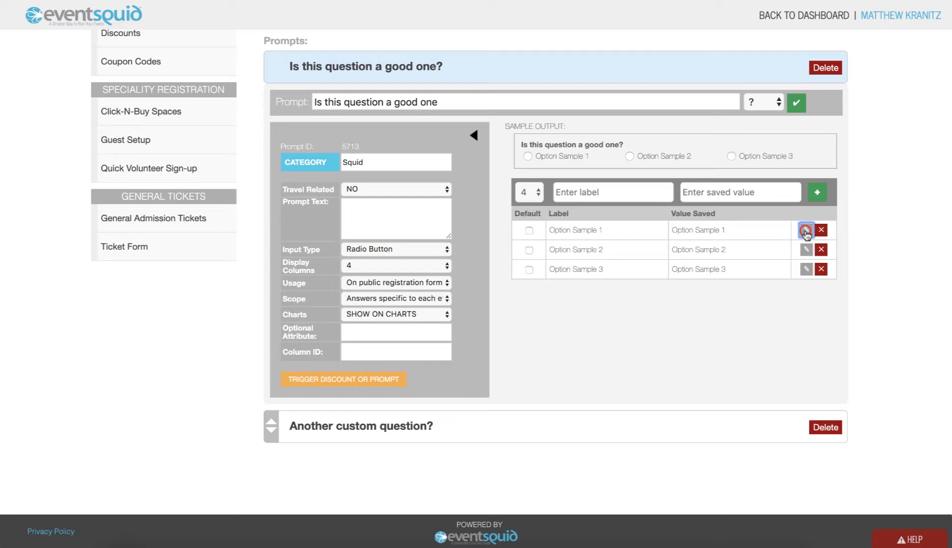
left_click(686, 279)
triple_click(685, 278)
type("Yes")
left_click(752, 320)
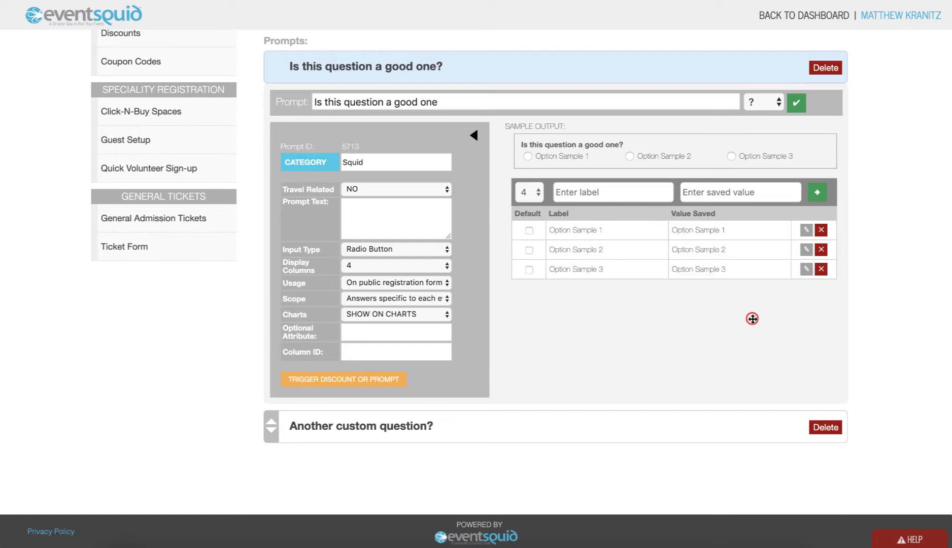
- Rename the second answer option No and delete Option Sample 3
left_click(806, 250)
left_click(677, 280)
triple_click(677, 281)
type("No")
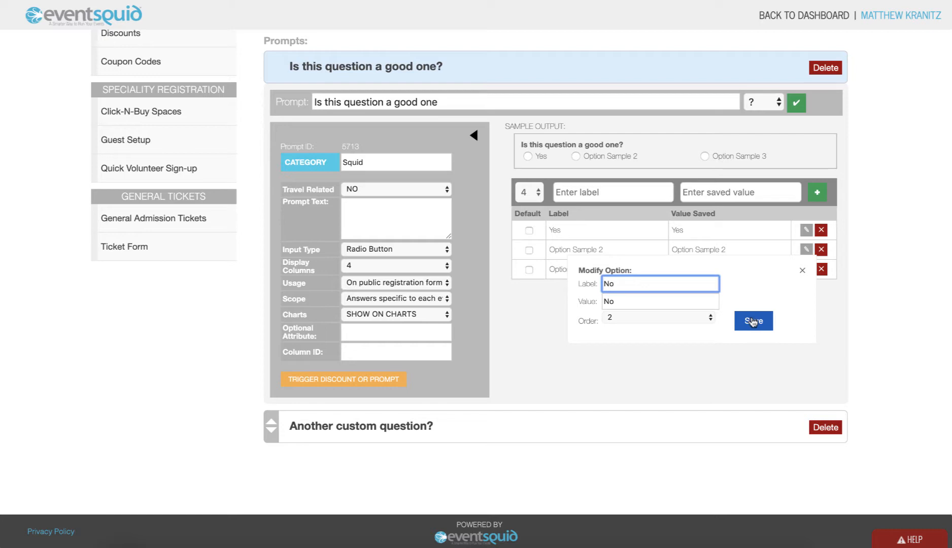
left_click(752, 320)
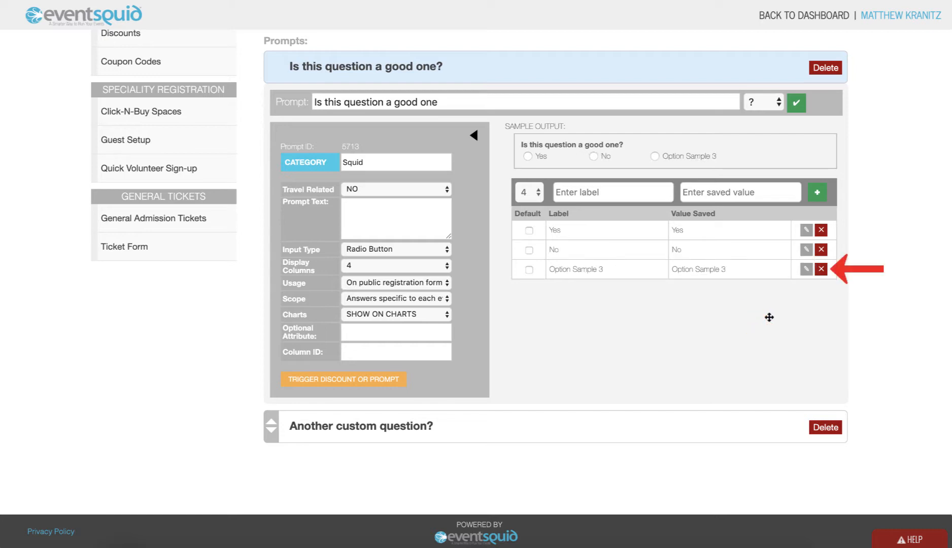
left_click(821, 270)
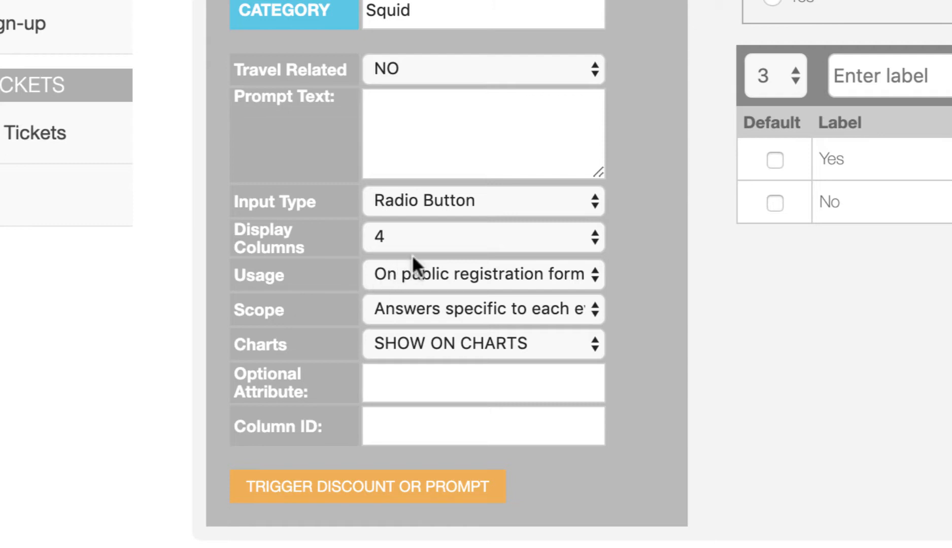
- Examine the Scope choices and the Prompt Text help for this question
left_click(419, 303)
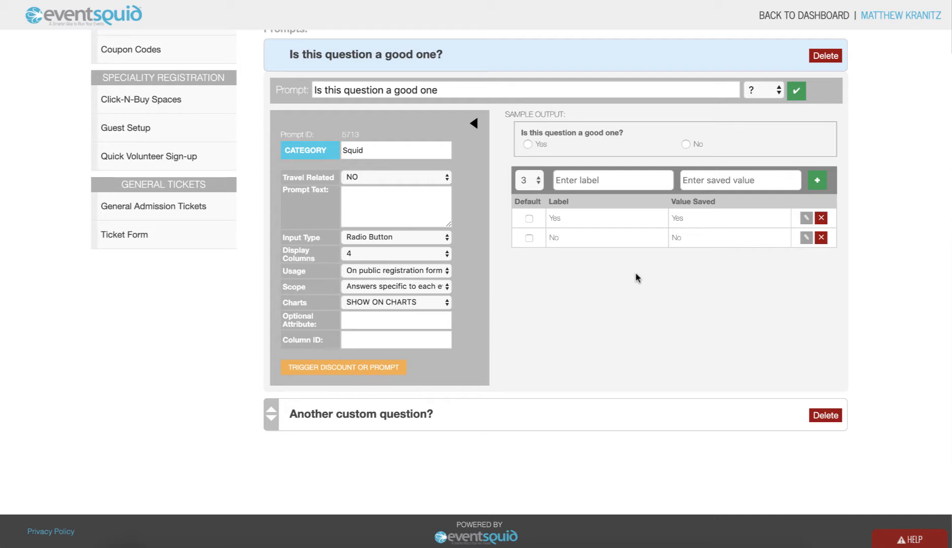
mouse_move(410, 215)
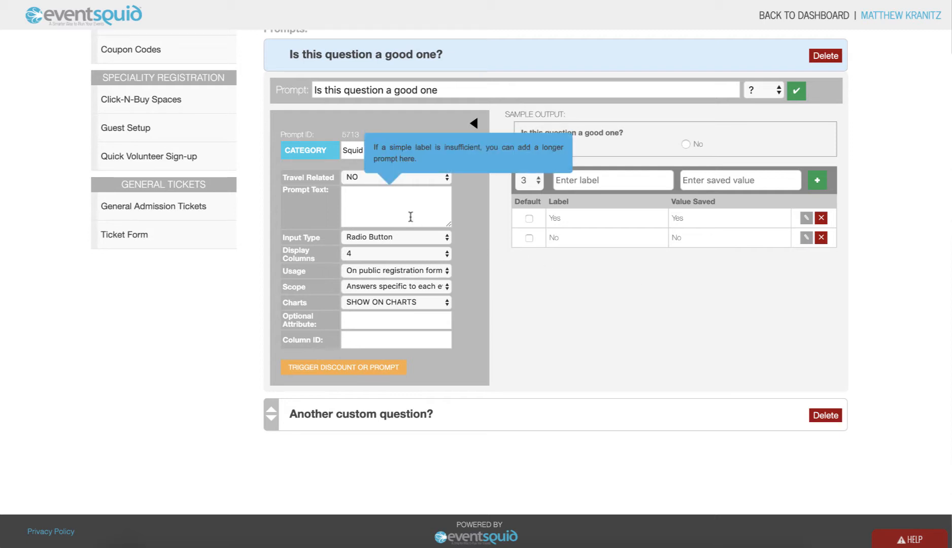
- Open the form prompts setup of the Attendee Registration custom profile
scroll(411, 218, "up", 3)
scroll(411, 222, "up", 2)
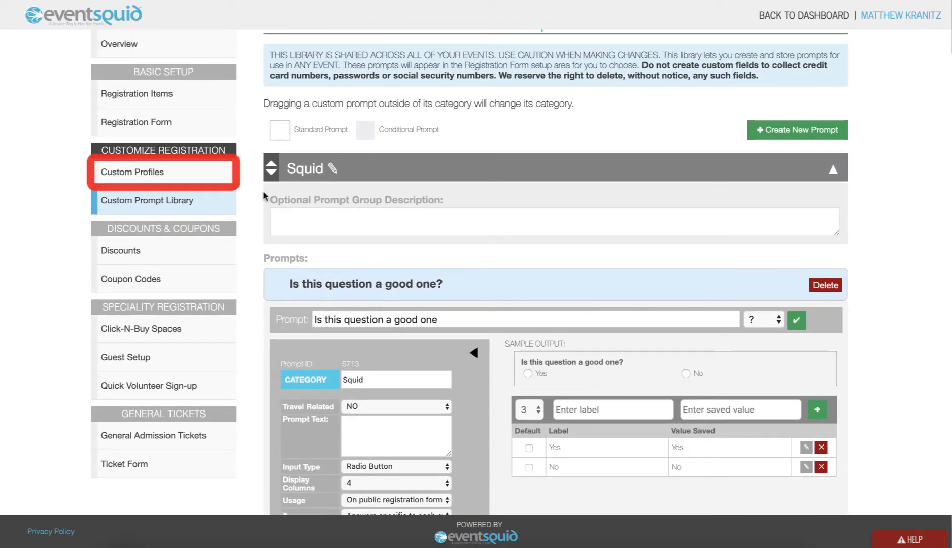
left_click(226, 174)
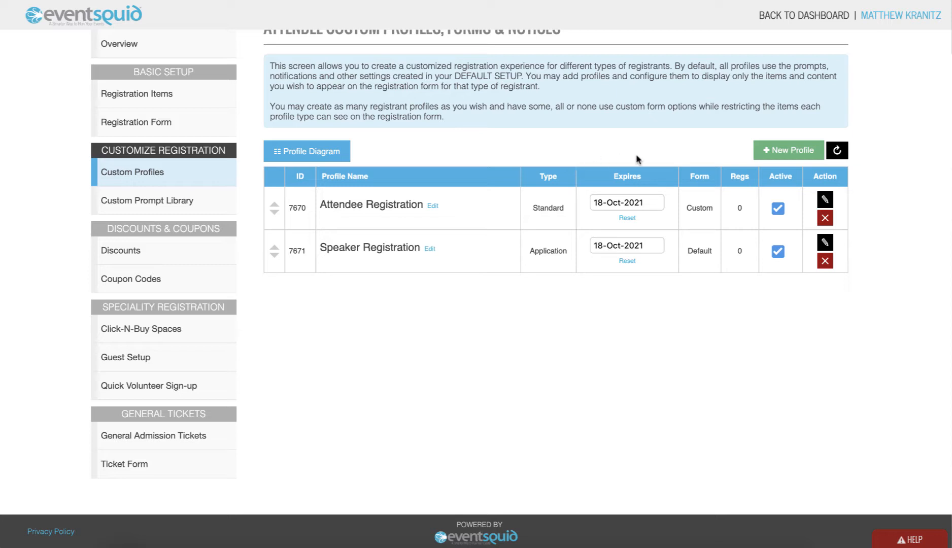
left_click(826, 200)
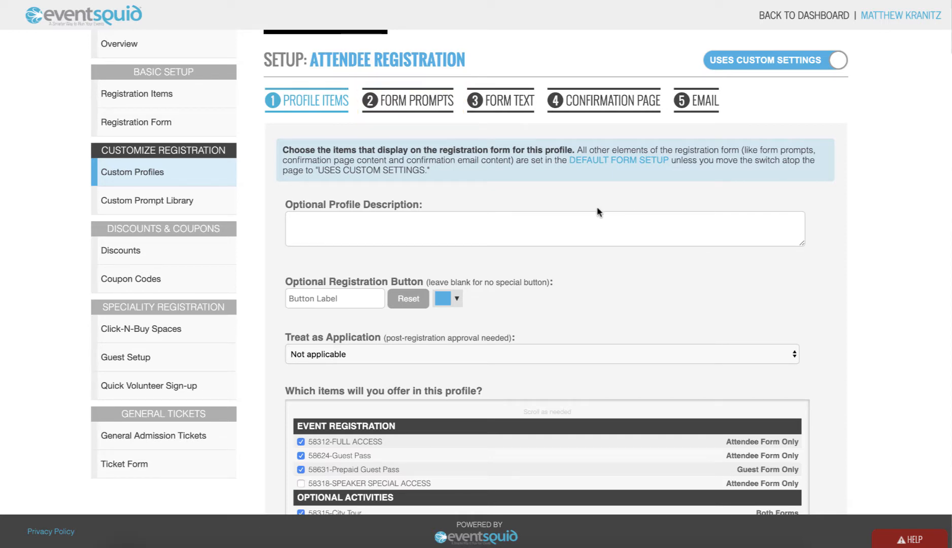
left_click(419, 108)
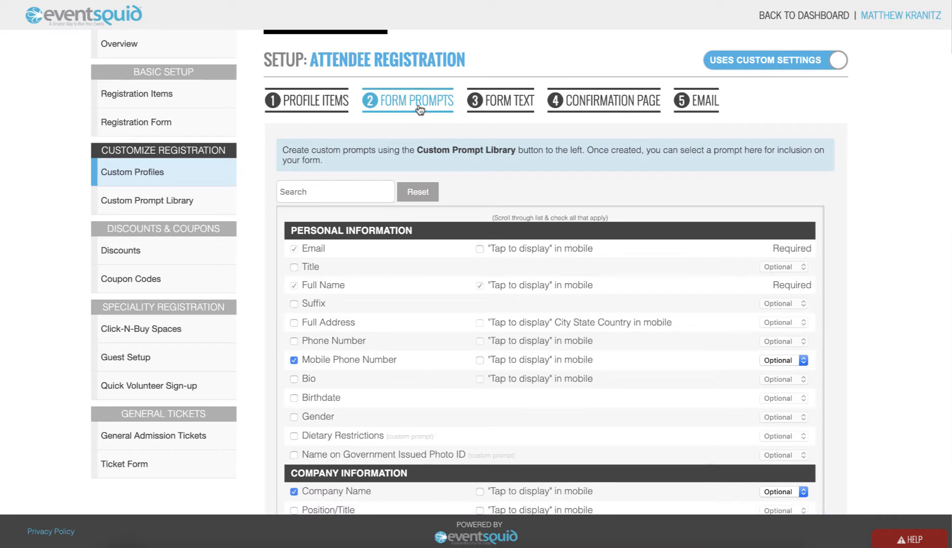
- Include the Squid prompt "Is this question a good one" in the Attendee Registration profile and make it Required
scroll(267, 256, "down", 2)
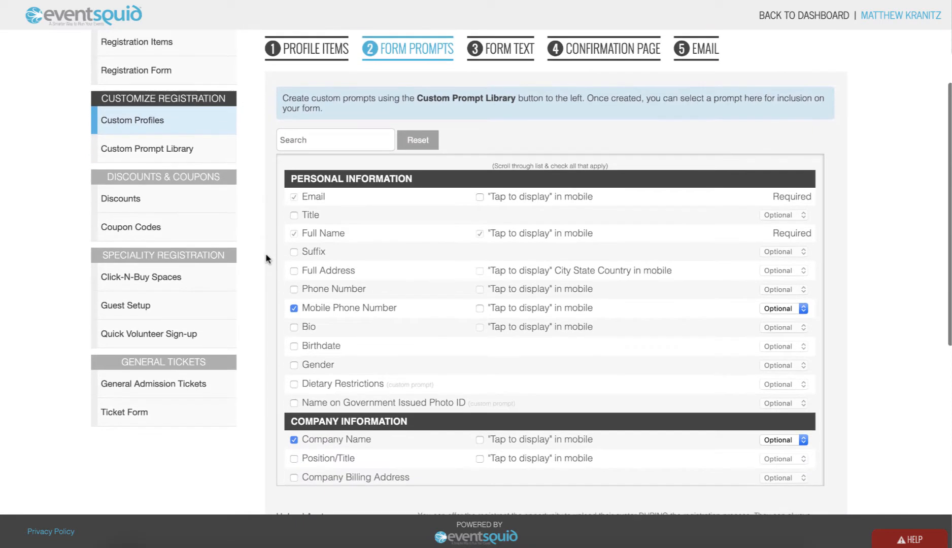
scroll(406, 297, "down", 4)
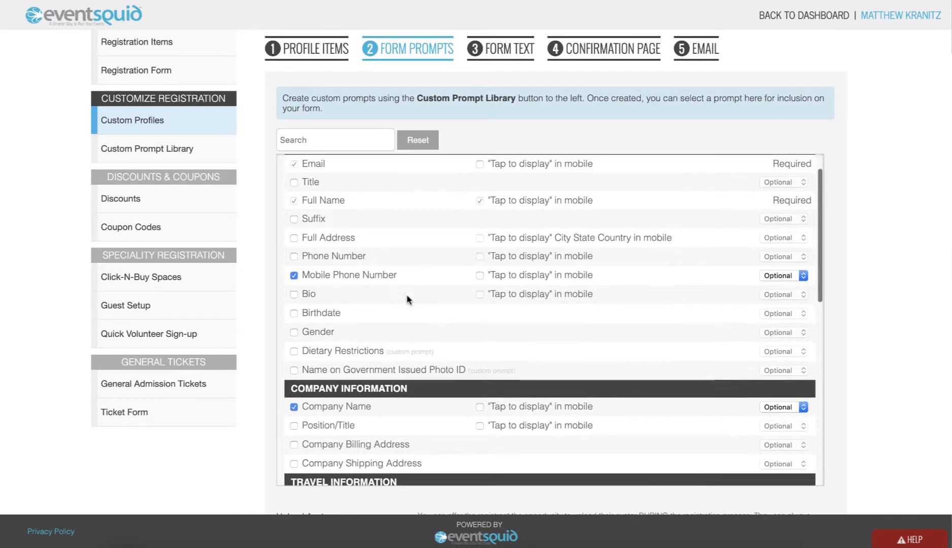
scroll(407, 299, "down", 6)
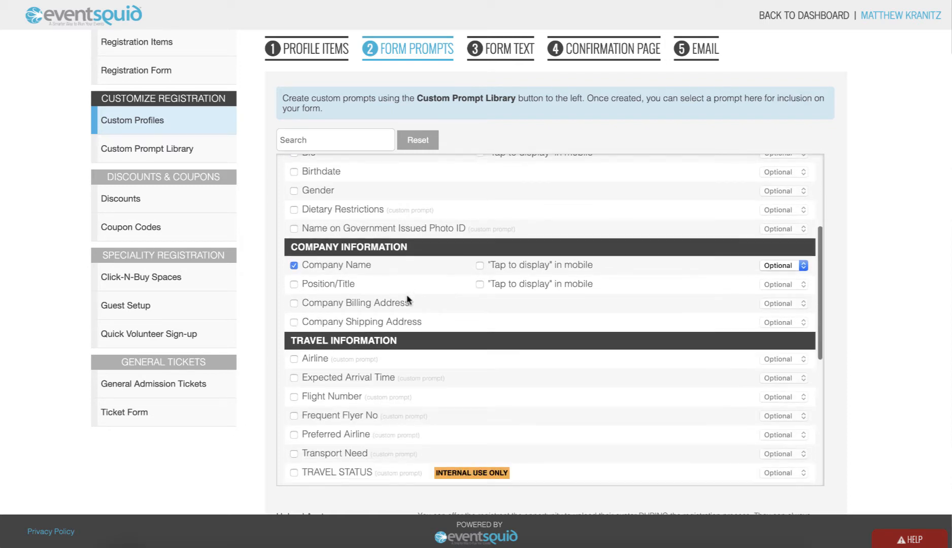
scroll(407, 300, "down", 9)
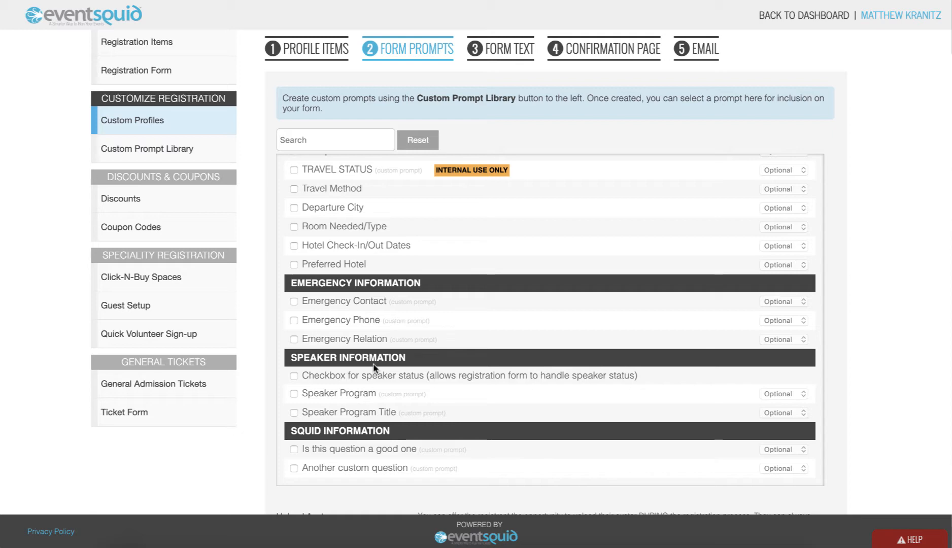
left_click(293, 449)
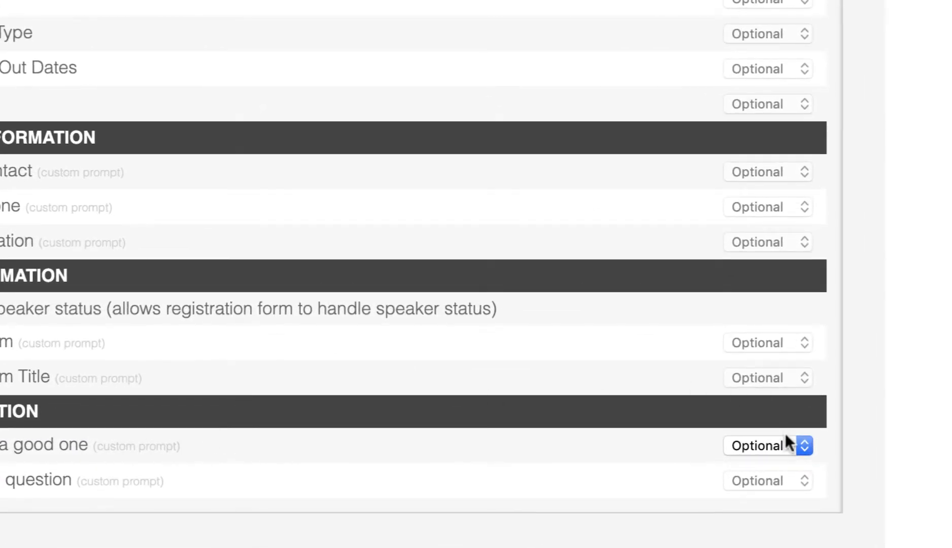
left_click(788, 443)
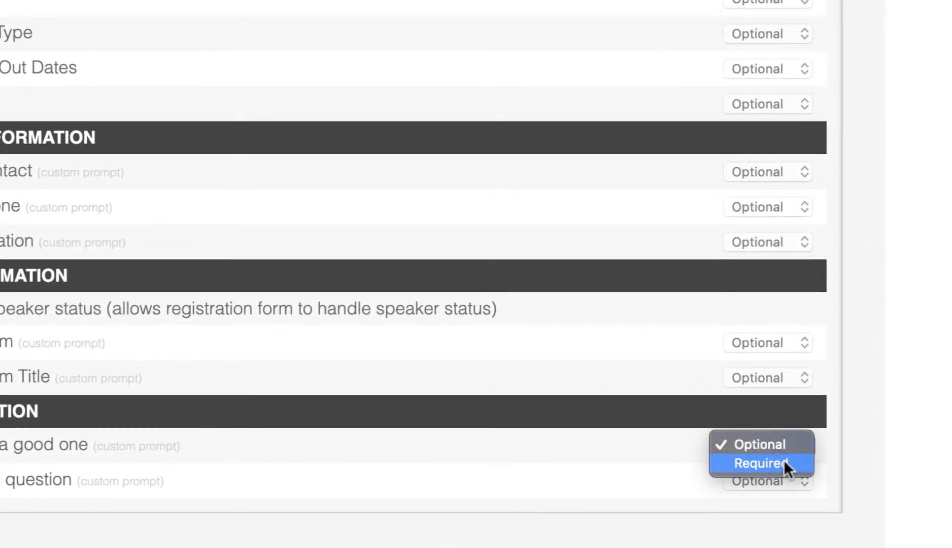
left_click(783, 462)
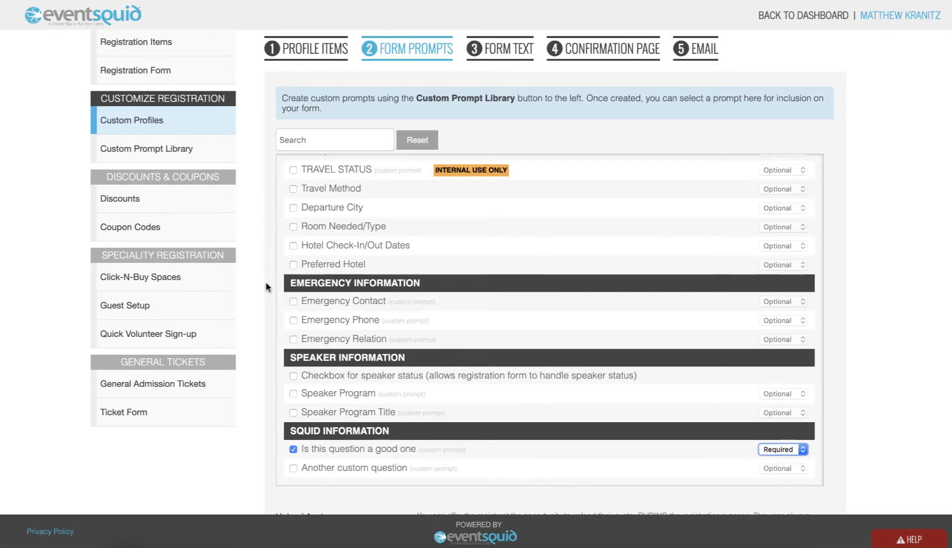
- Leave the profile setup and include the prompt "Is this question a good one" in the default registration form
scroll(266, 287, "up", 3)
scroll(266, 284, "up", 1)
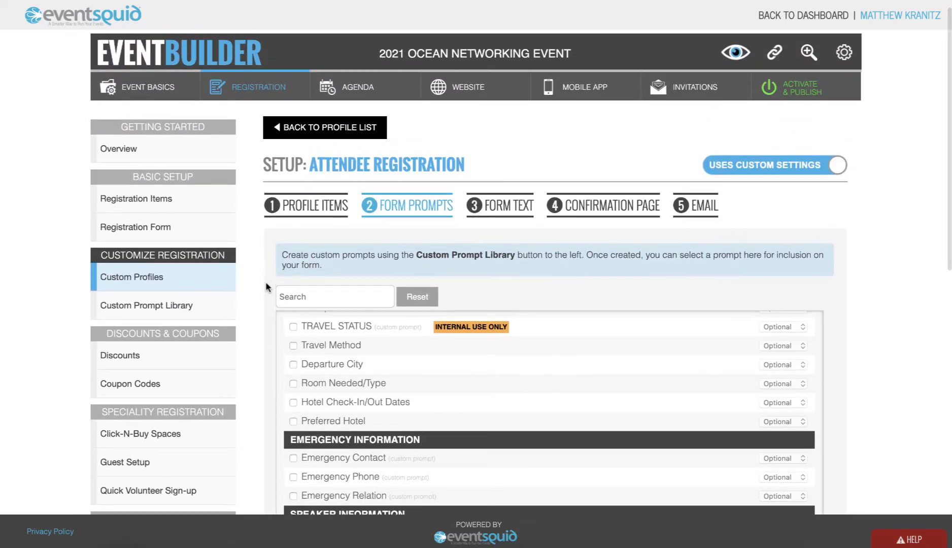
left_click(319, 133)
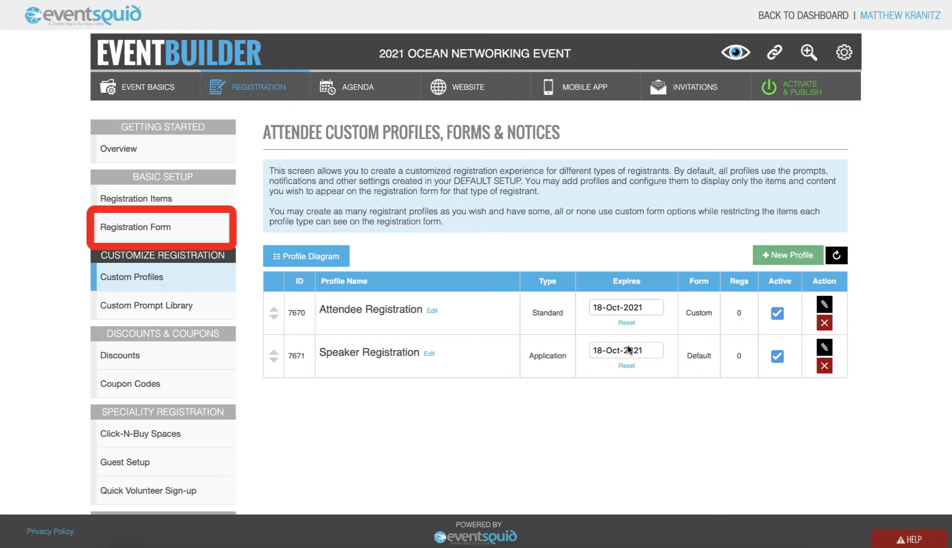
left_click(201, 229)
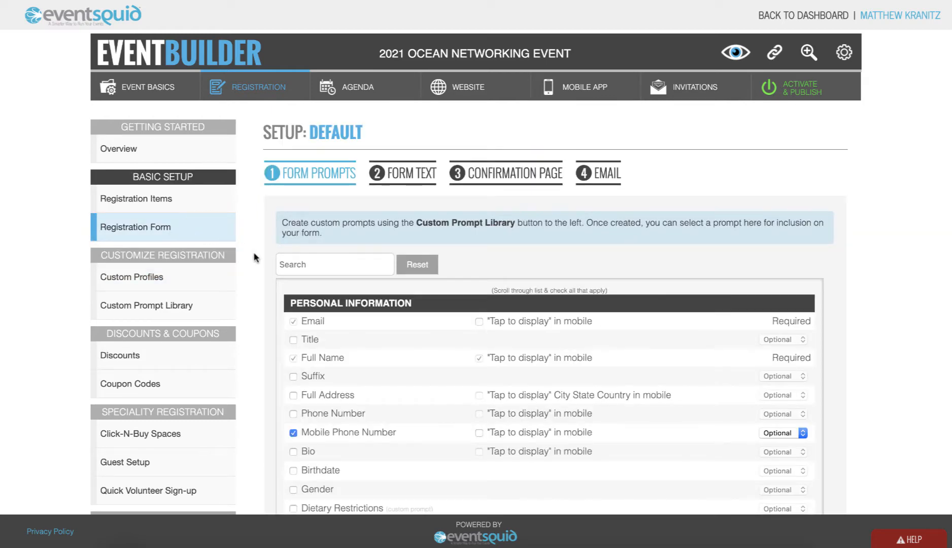
scroll(255, 259, "down", 3)
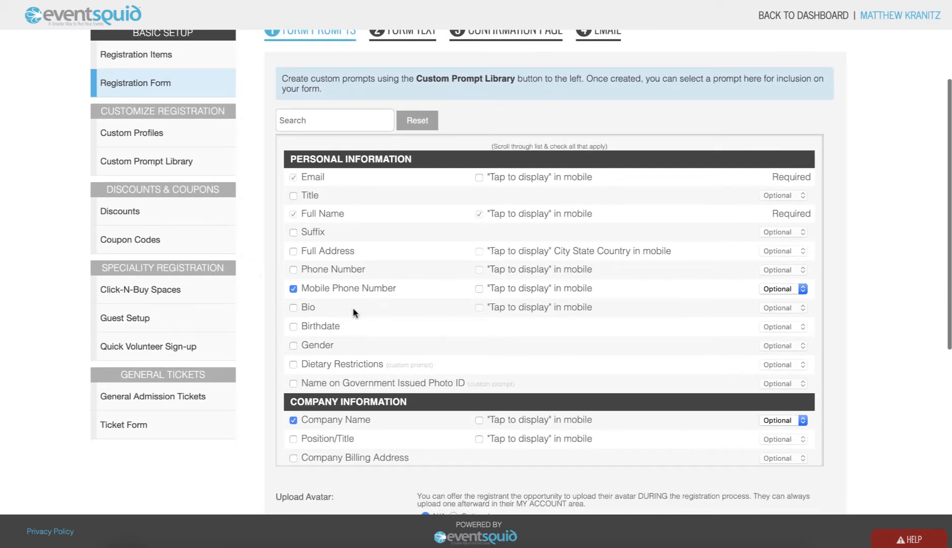
scroll(366, 315, "down", 5)
scroll(364, 319, "down", 10)
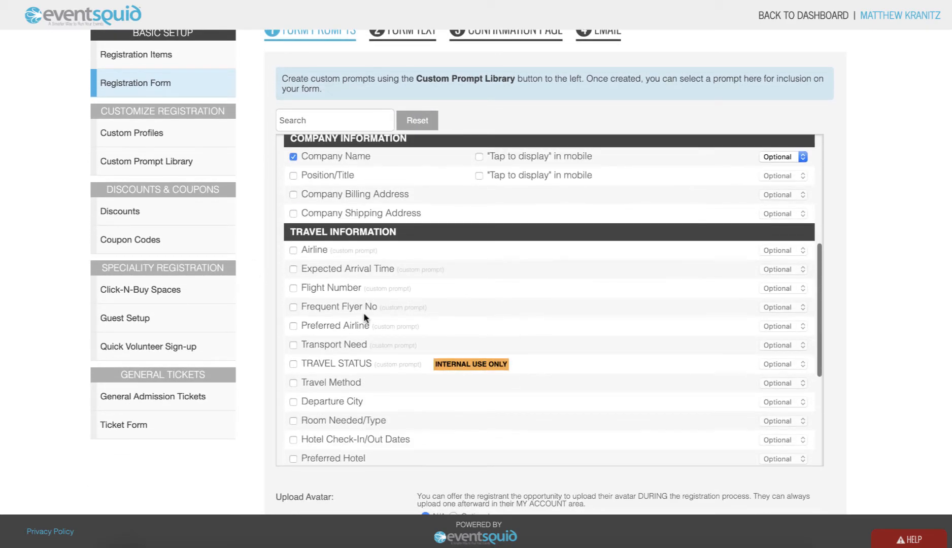
scroll(364, 314, "down", 2)
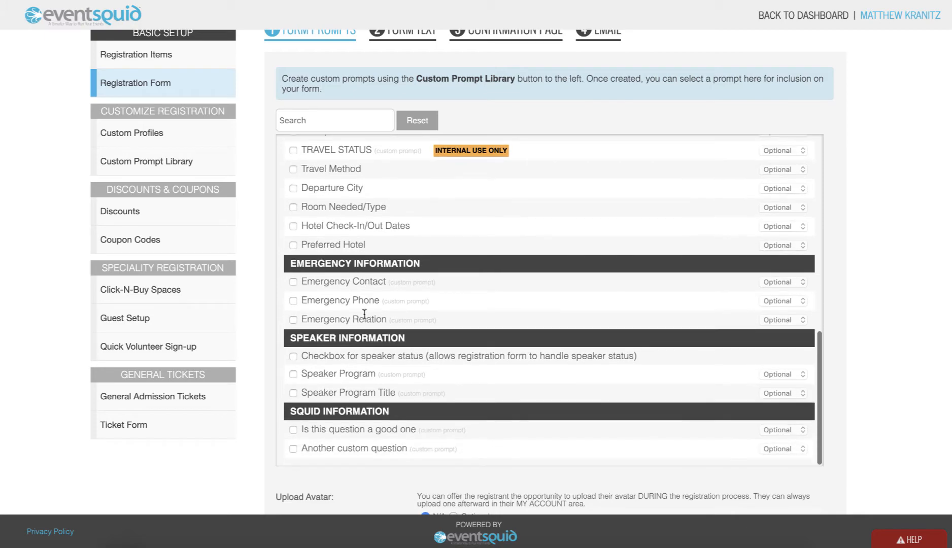
left_click(294, 430)
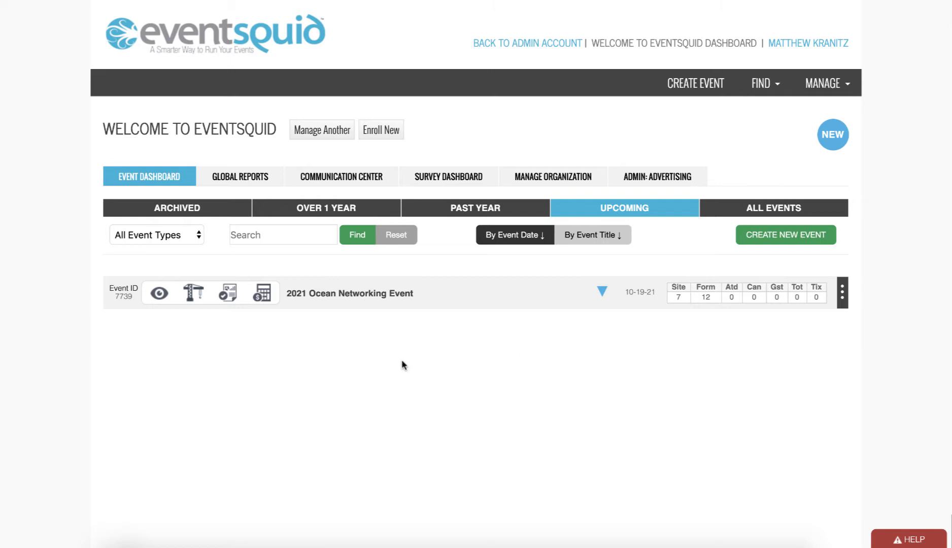
- Look over the reports available for the 2021 Ocean Networking Event, then close the list
left_click(229, 294)
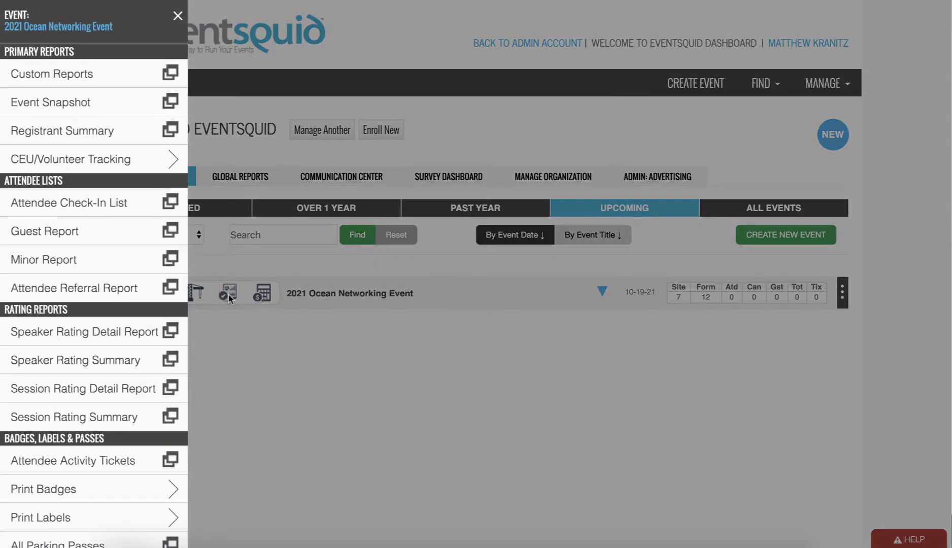
left_click(258, 325)
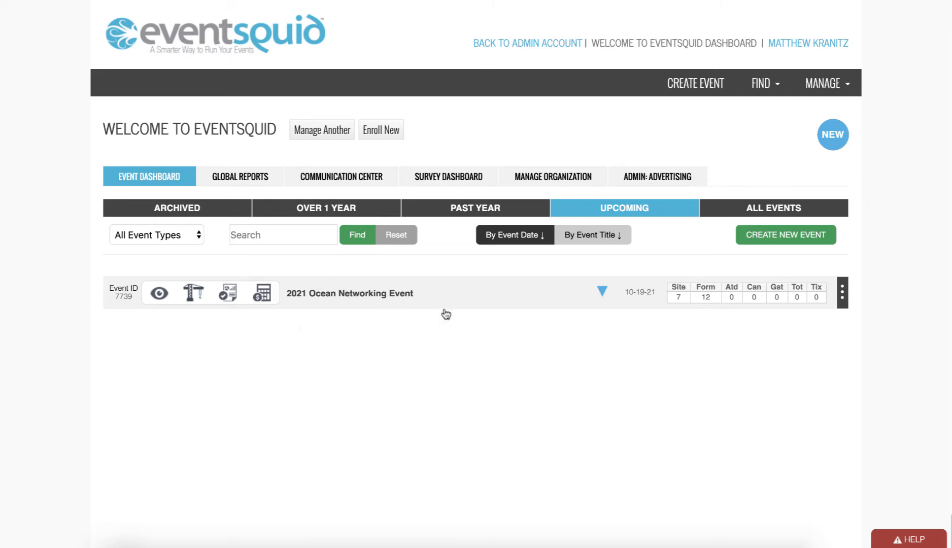
- View the custom questions in the registered attendee's record for the 2021 Ocean Networking Event
left_click(478, 299)
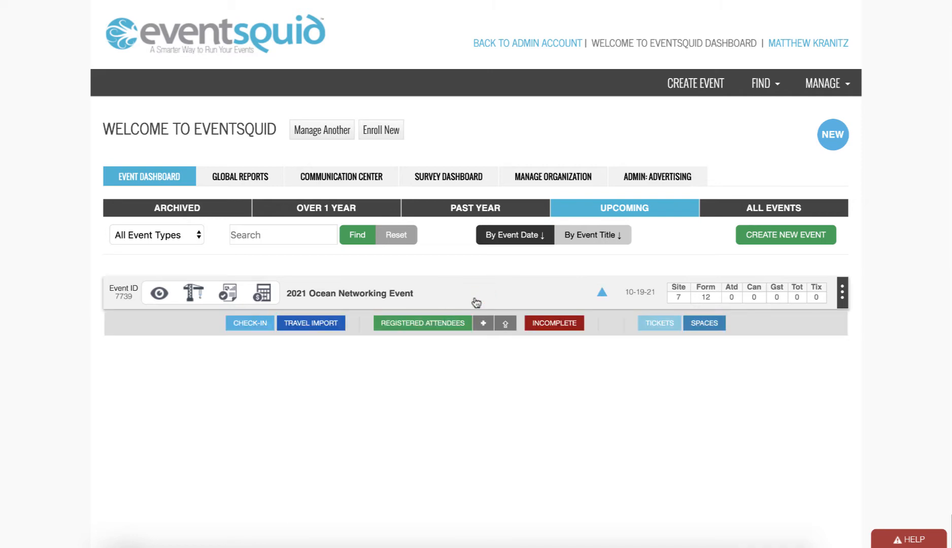
left_click(446, 324)
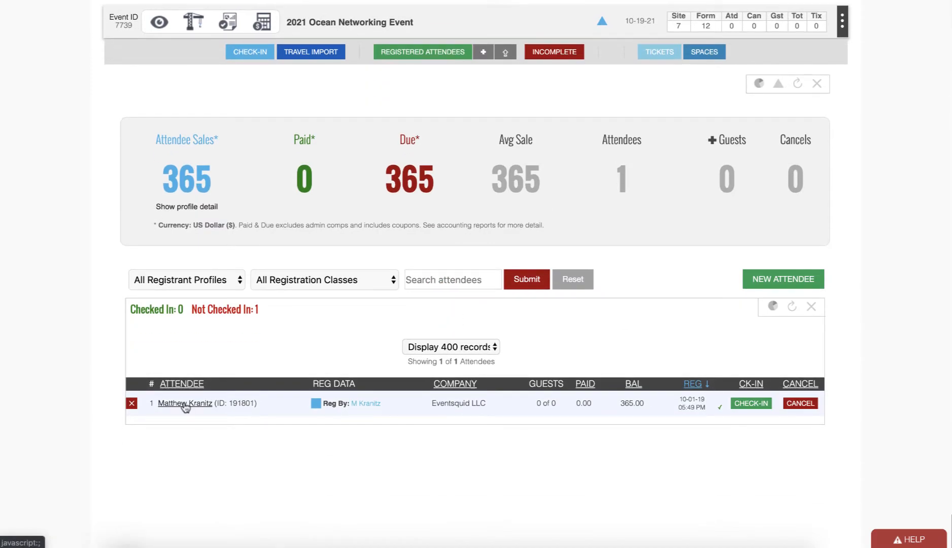
left_click(185, 404)
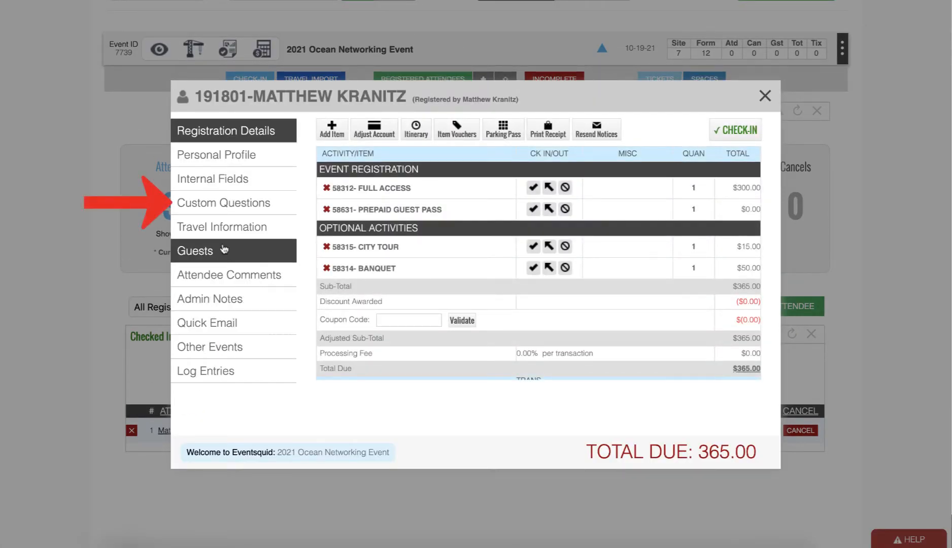
left_click(233, 212)
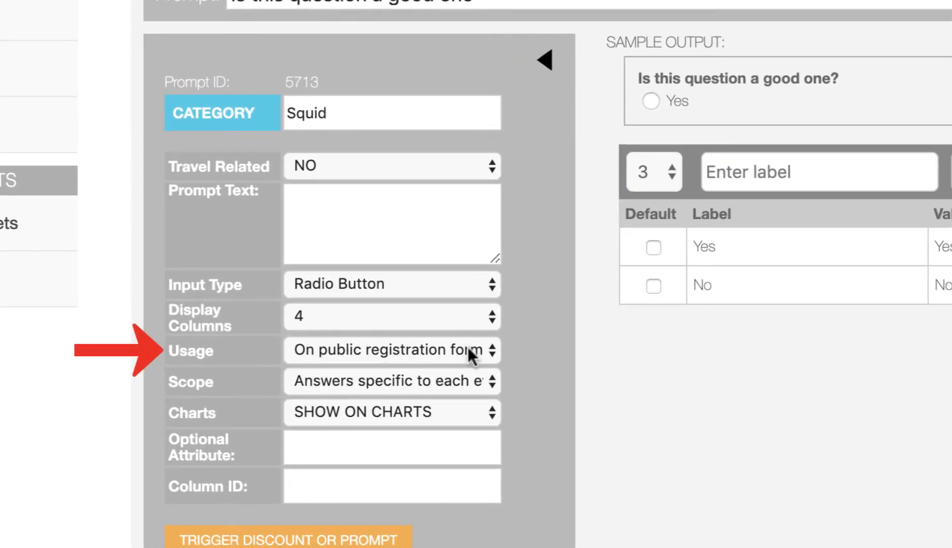
- Examine the Usage choices of the prompt "Is this question a good one" in the Custom Prompt Library
left_click(468, 347)
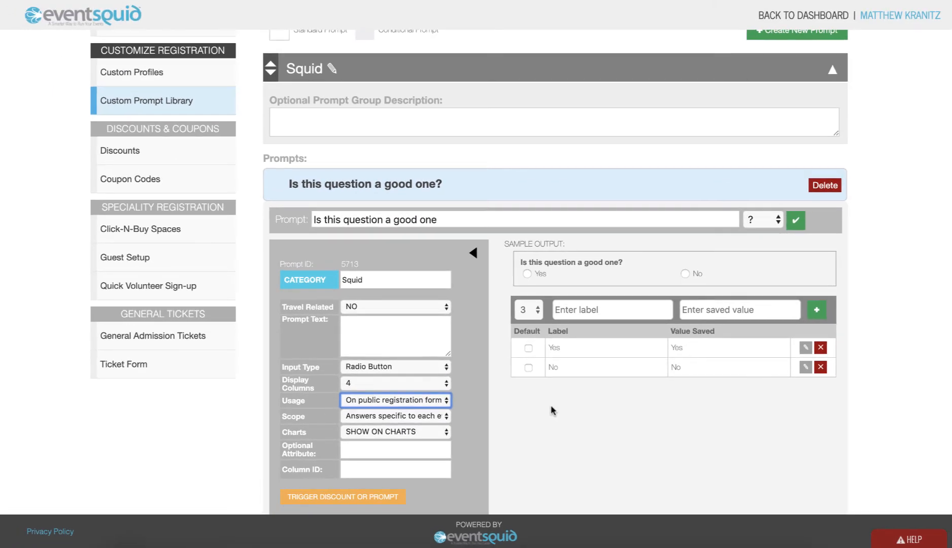
scroll(555, 409, "up", 1)
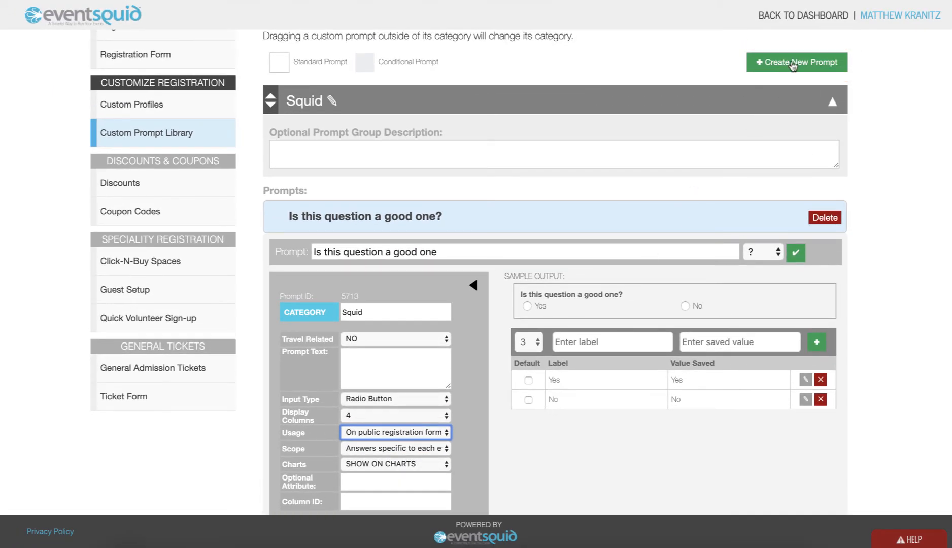
- Begin a new custom prompt in the Squid category with the label "Prospect Status Code"
left_click(793, 63)
left_click(591, 76)
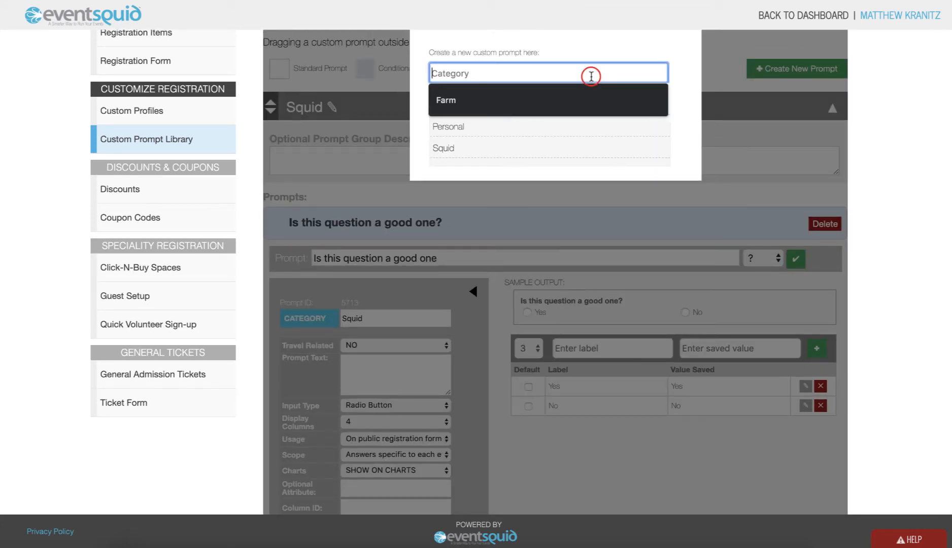
left_click(681, 75)
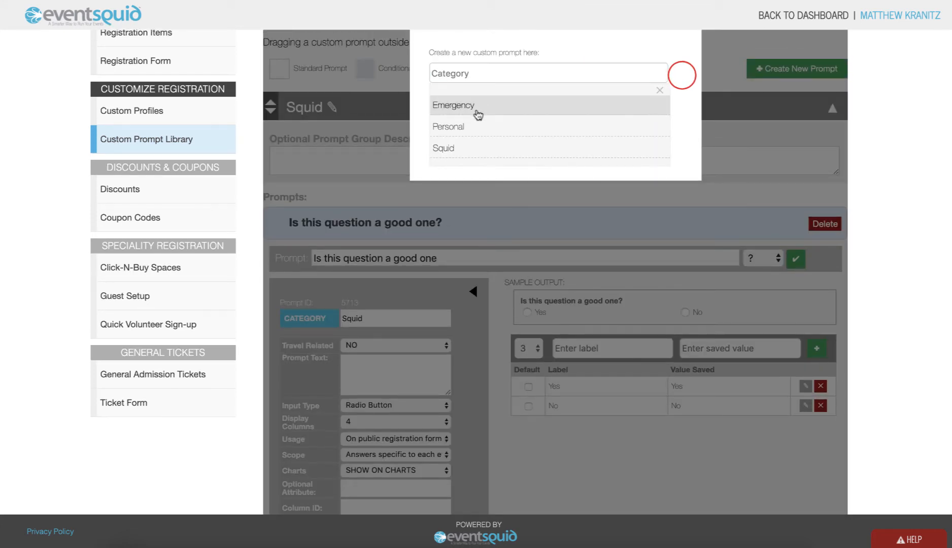
left_click(445, 76)
left_click(459, 147)
left_click(648, 92)
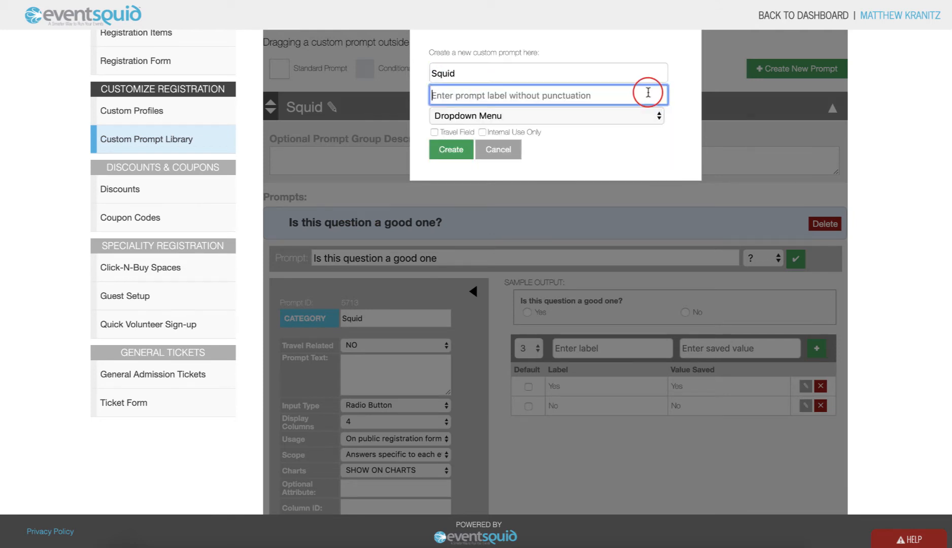
type("Prospect Status Code")
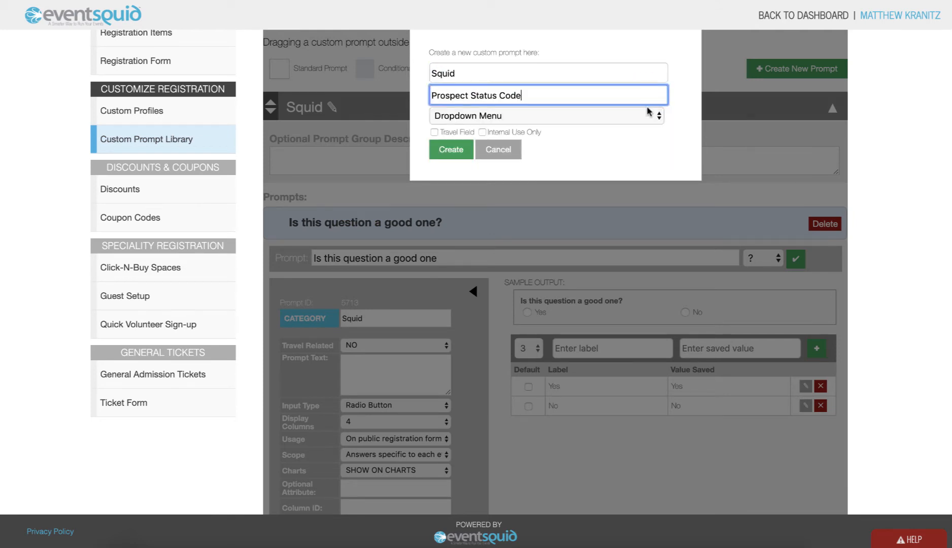
- Make the new prompt a Small Text Box for internal use only, create it, and collapse its details
left_click(636, 117)
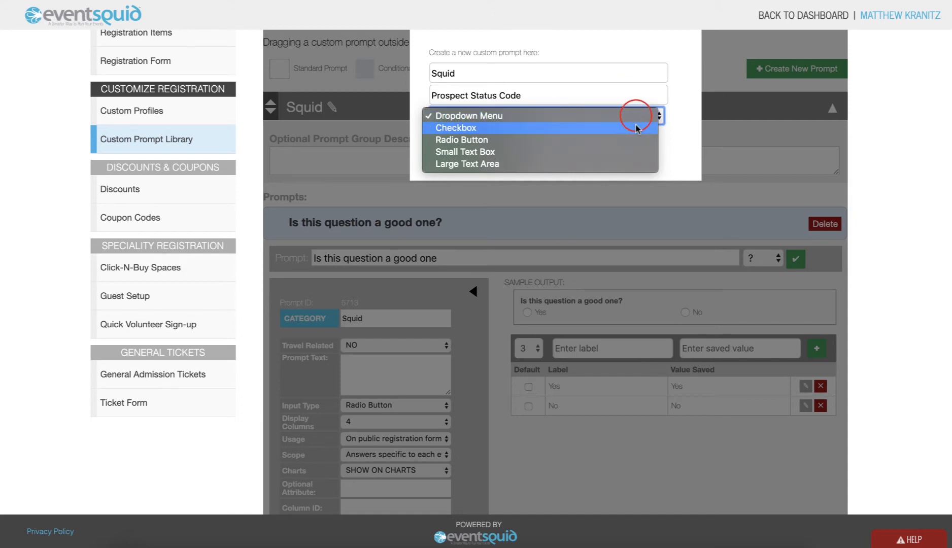
left_click(631, 152)
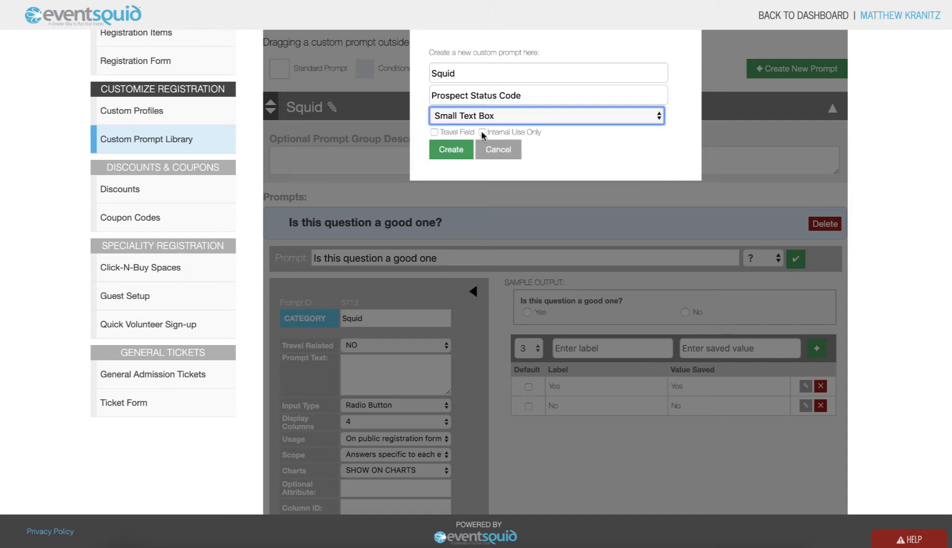
left_click(483, 133)
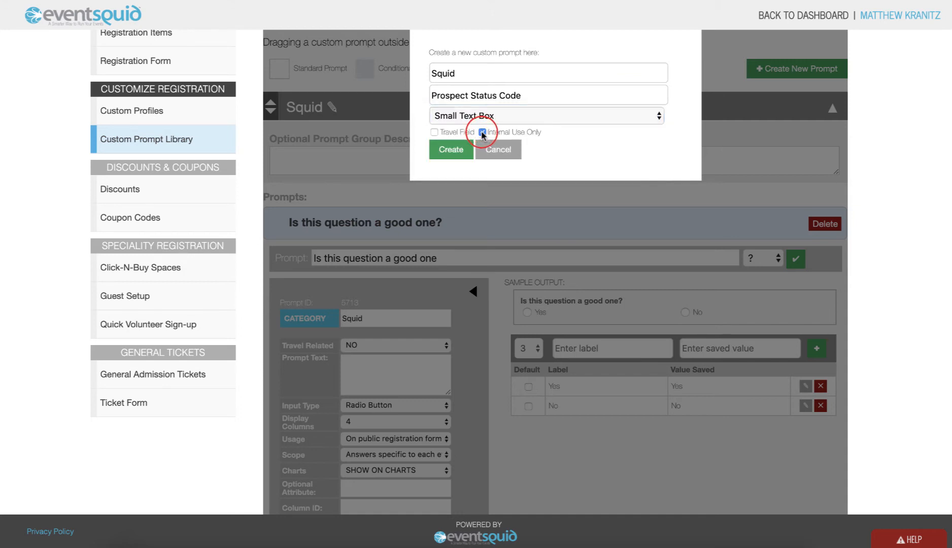
left_click(458, 153)
scroll(508, 218, "up", 1)
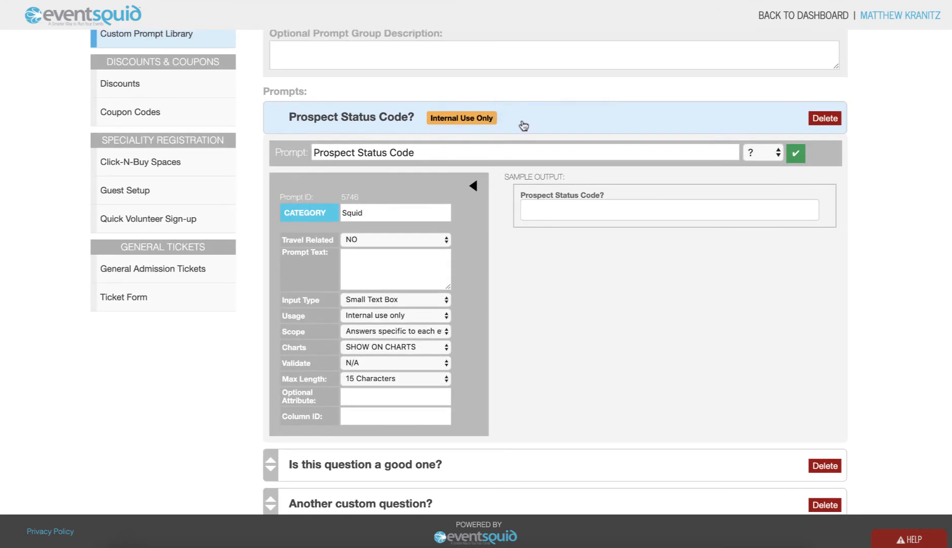
left_click(521, 123)
scroll(522, 123, "up", 3)
scroll(522, 123, "up", 2)
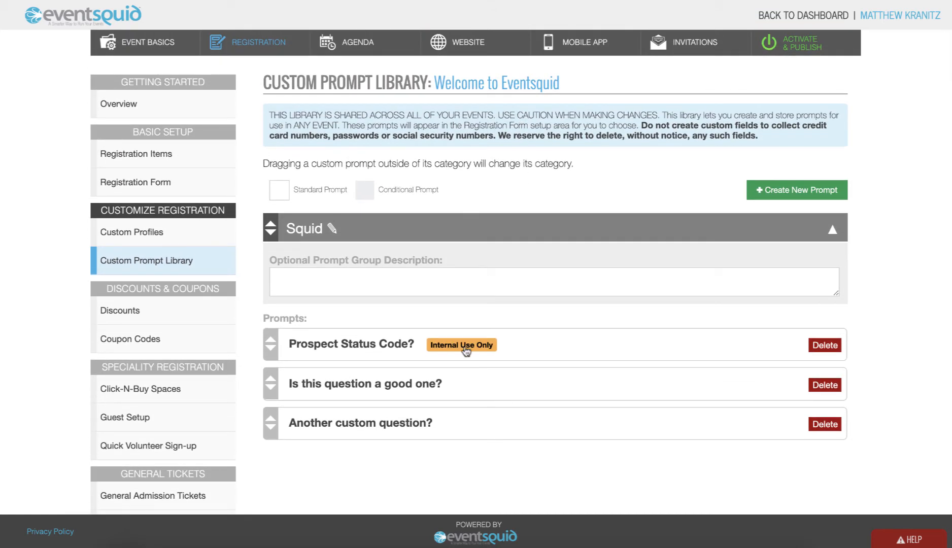
- Include the internal prompt "Prospect Status Code" in the form prompts of the Attendee Registration profile
left_click(200, 231)
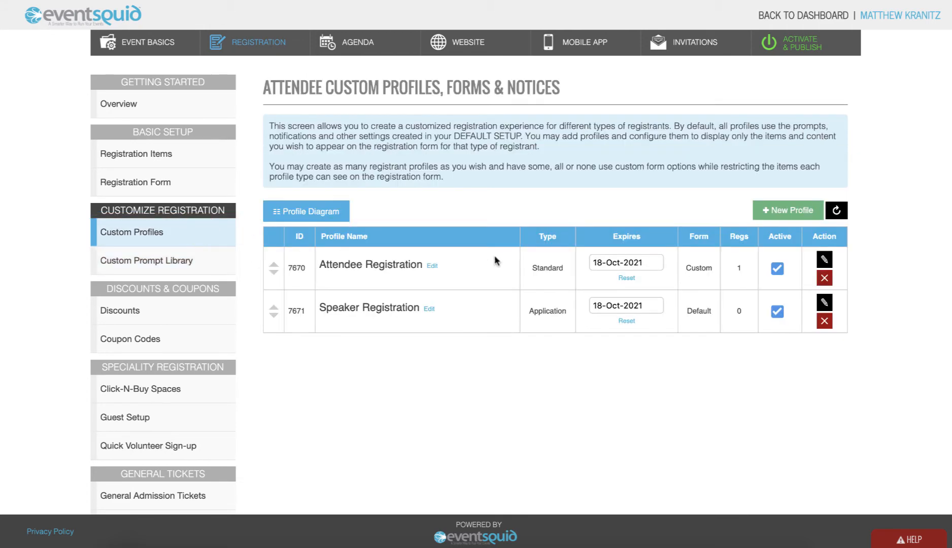
left_click(826, 260)
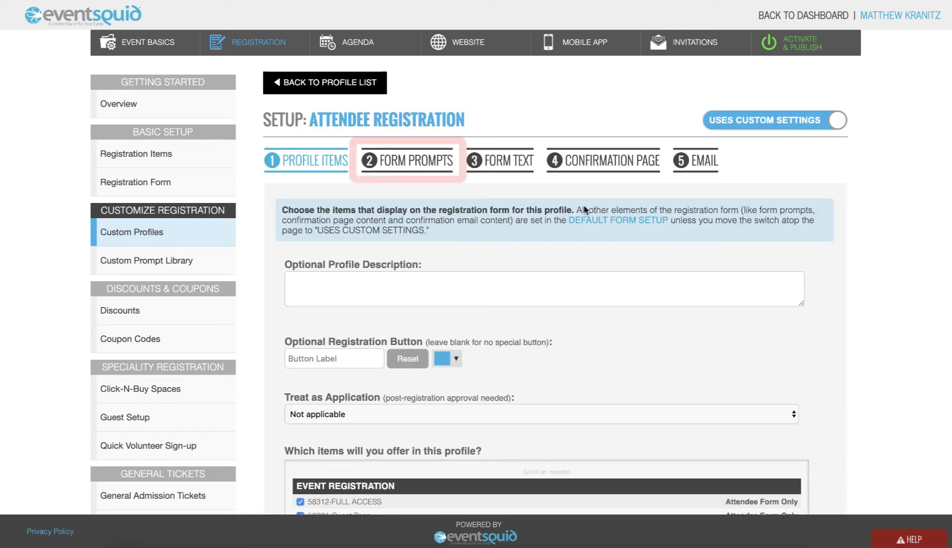
left_click(433, 166)
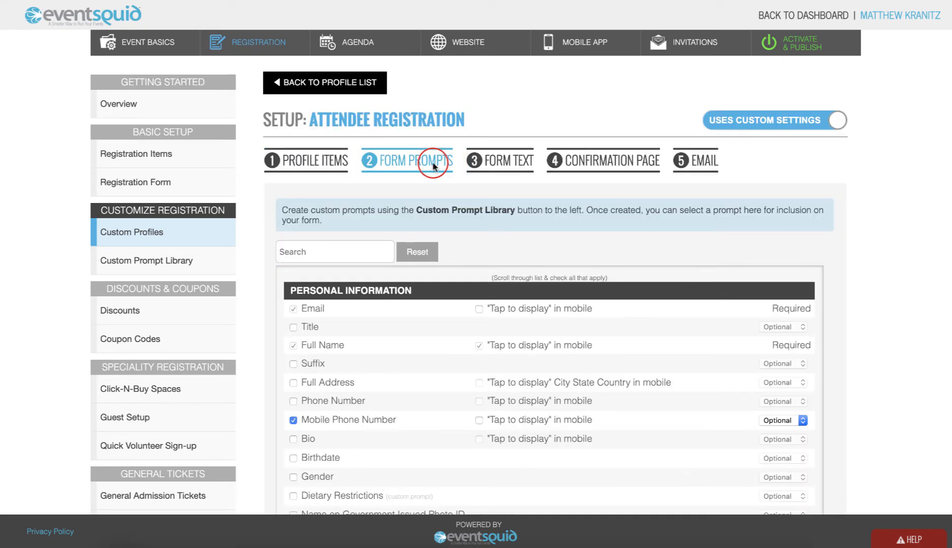
scroll(266, 303, "down", 3)
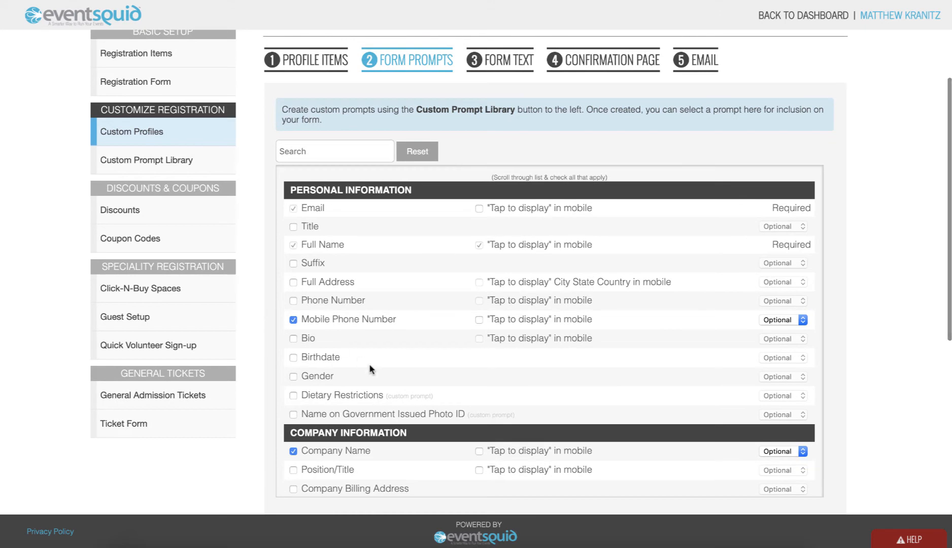
scroll(370, 368, "down", 3)
scroll(371, 368, "down", 7)
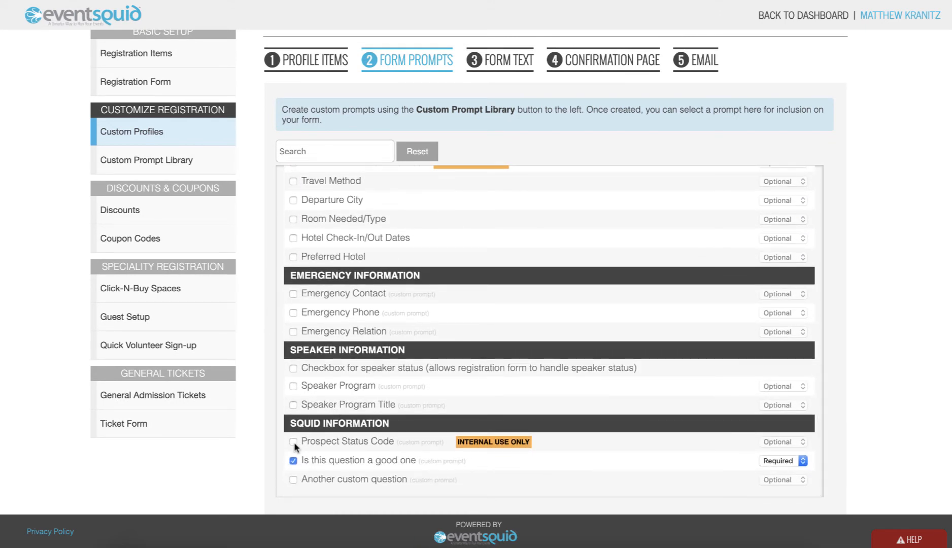
left_click(294, 442)
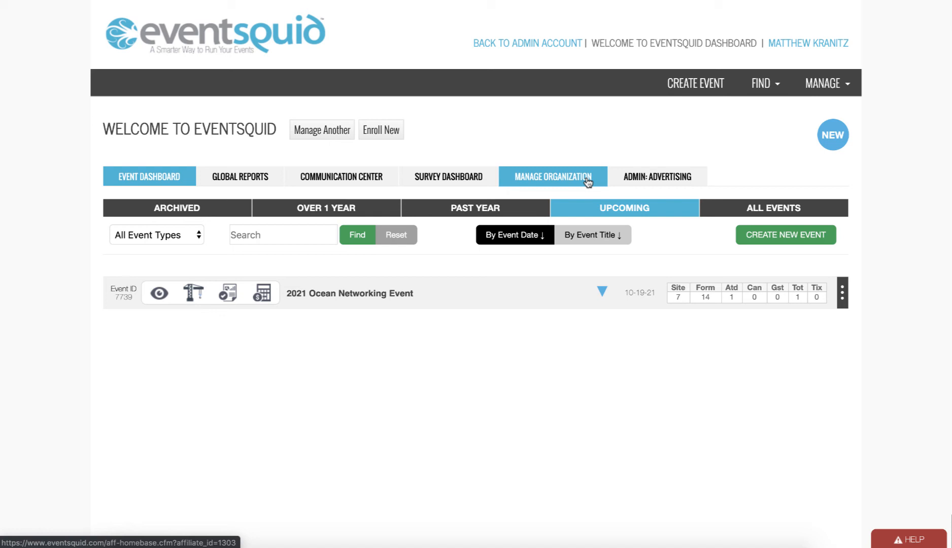
- Set Prospect Status Code to "Mid-432Z" in the internal fields of the 2021 Ocean Networking Event's registered attendee, and close the record
left_click(487, 295)
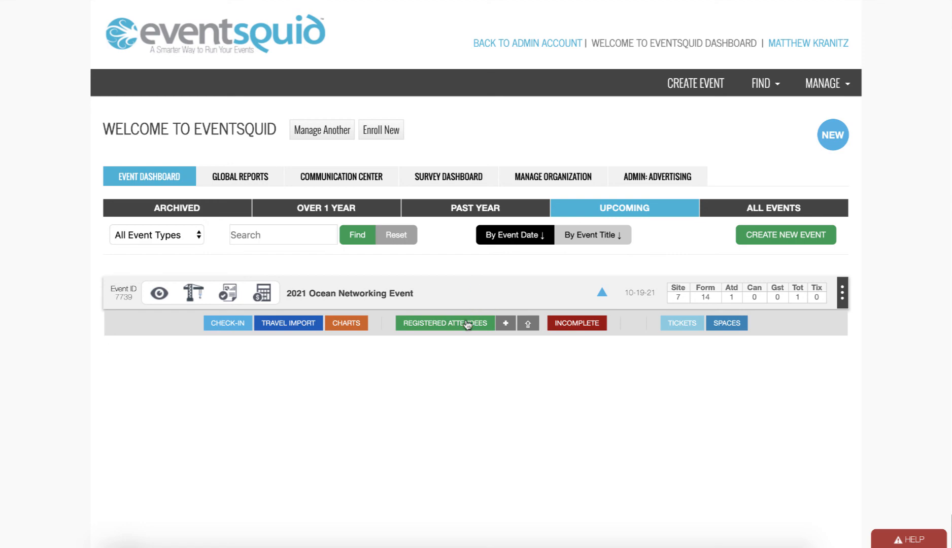
left_click(467, 324)
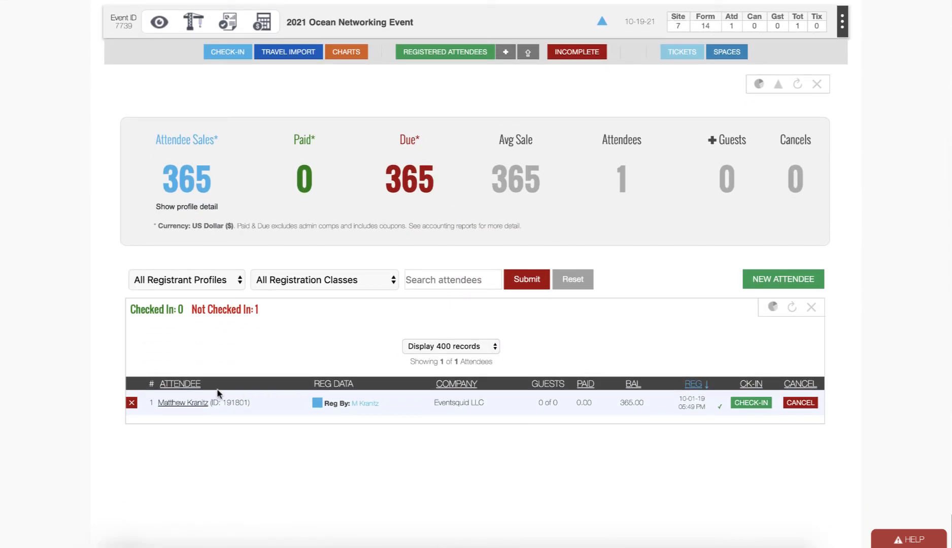
left_click(192, 402)
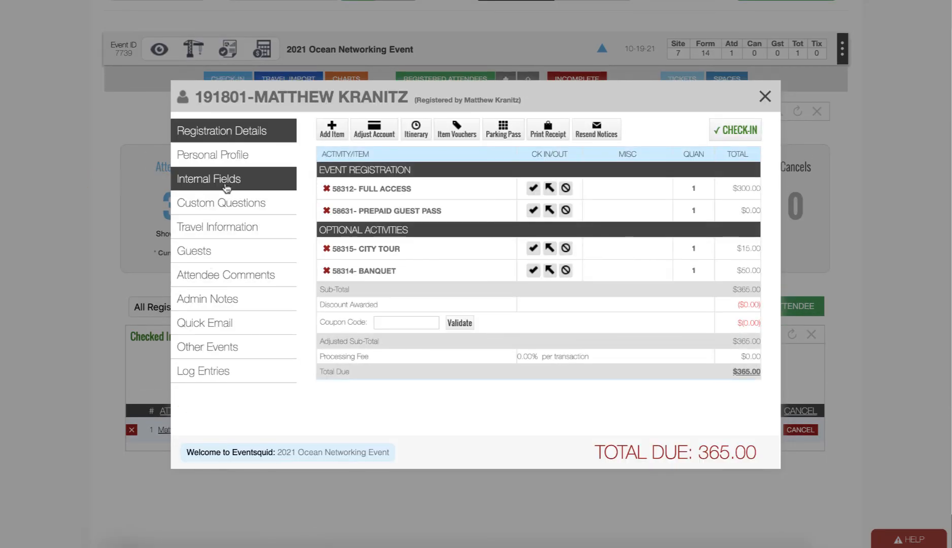
left_click(223, 181)
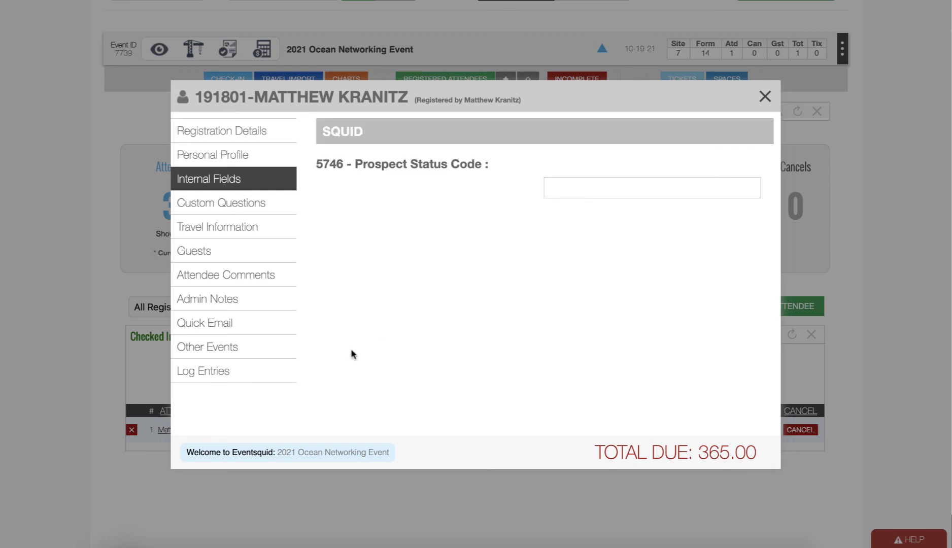
left_click(574, 194)
type("Mid-432Z")
left_click(764, 98)
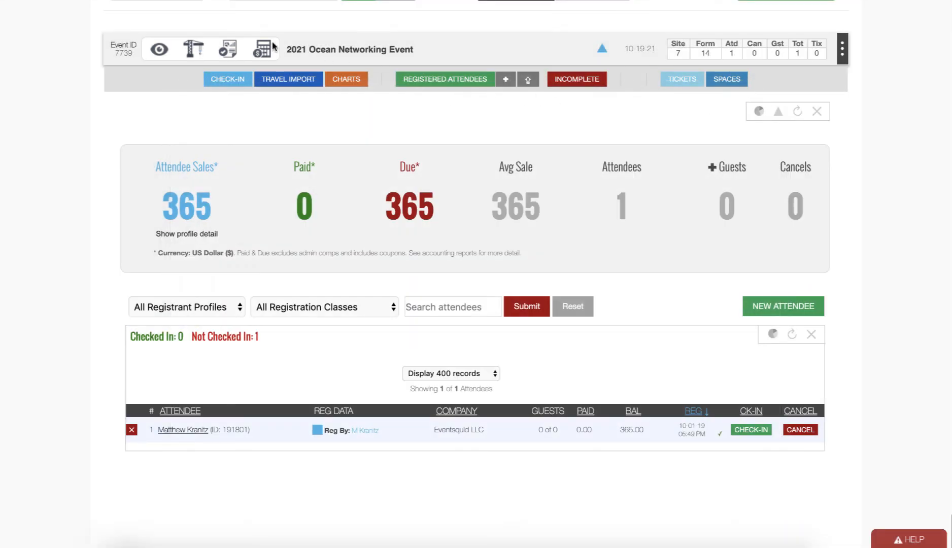
- Open the list of reports for the 2021 Ocean Networking Event
left_click(229, 49)
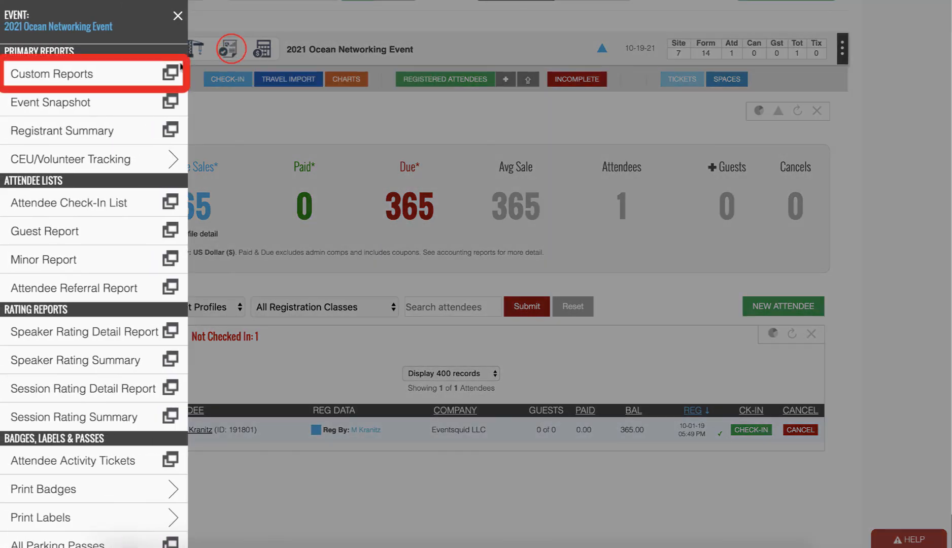